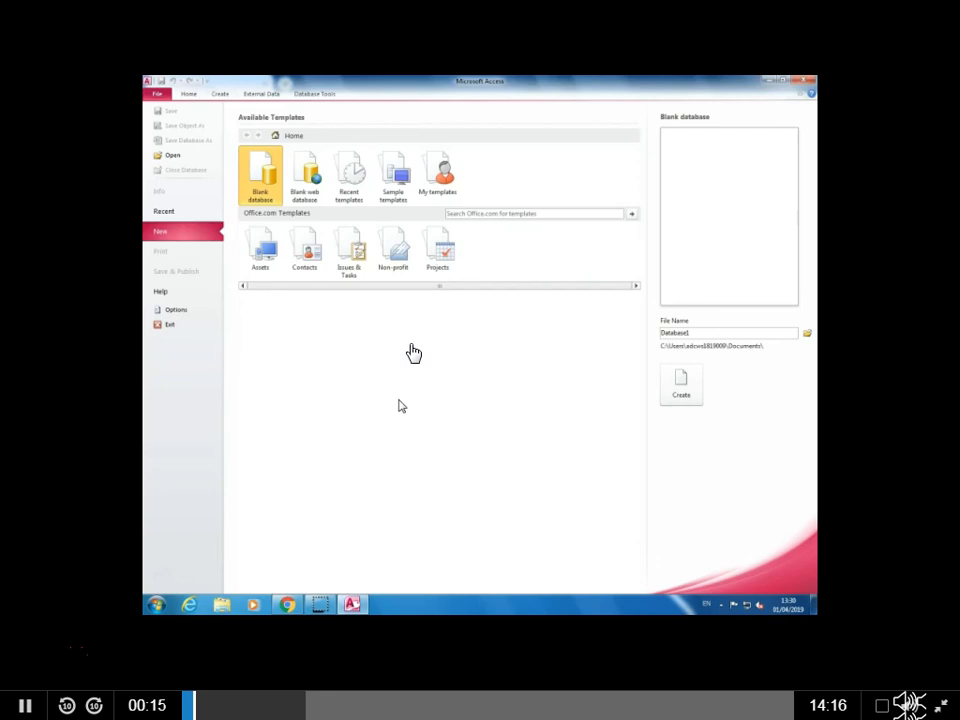
Step: Name the new blank database "Taxi Driver" followed by the person's full name
left_click(731, 335)
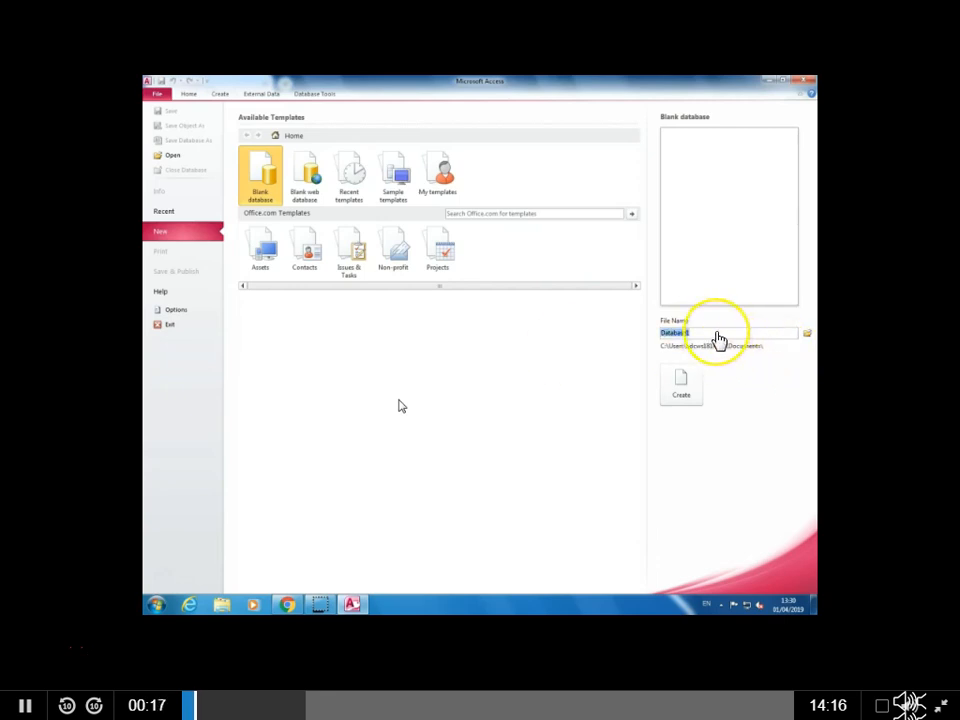
type("Taxi Driver A")
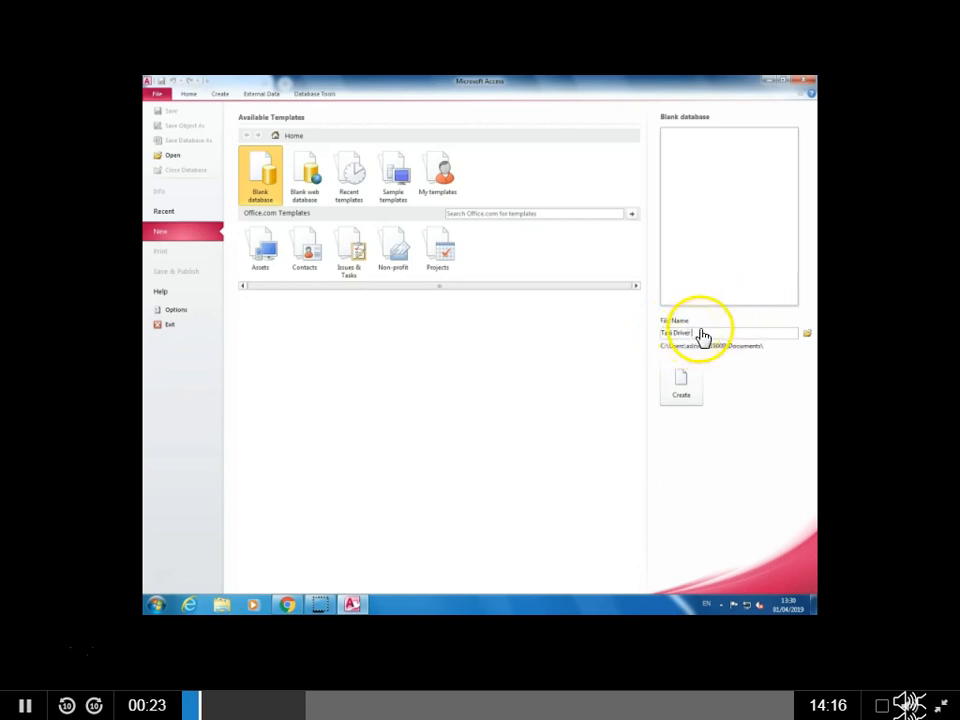
type("ndrew D")
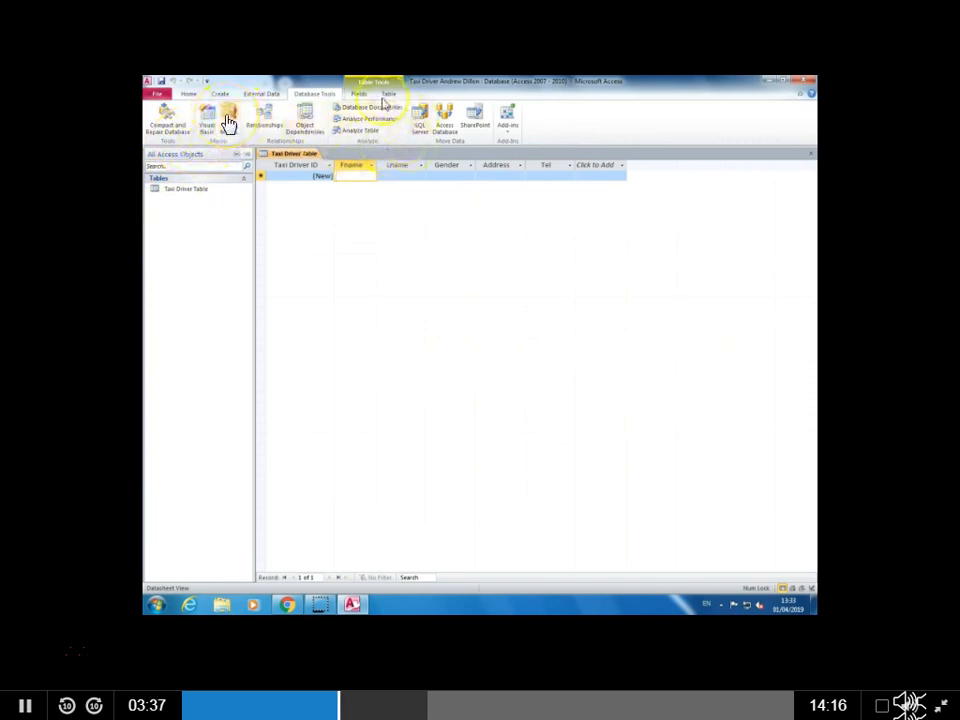
left_click(359, 94)
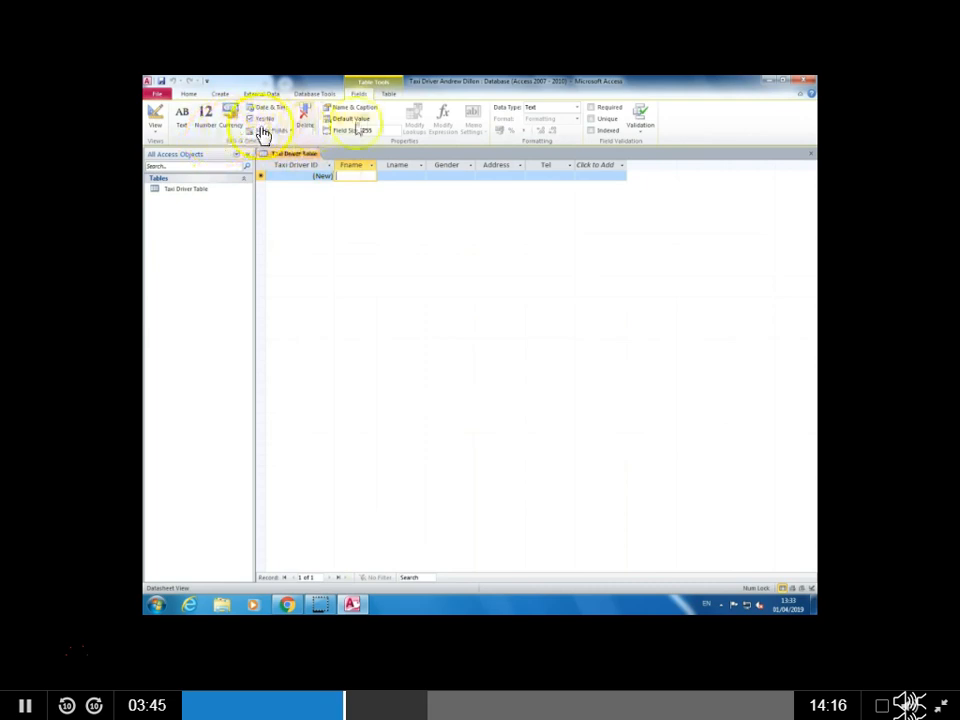
left_click(388, 93)
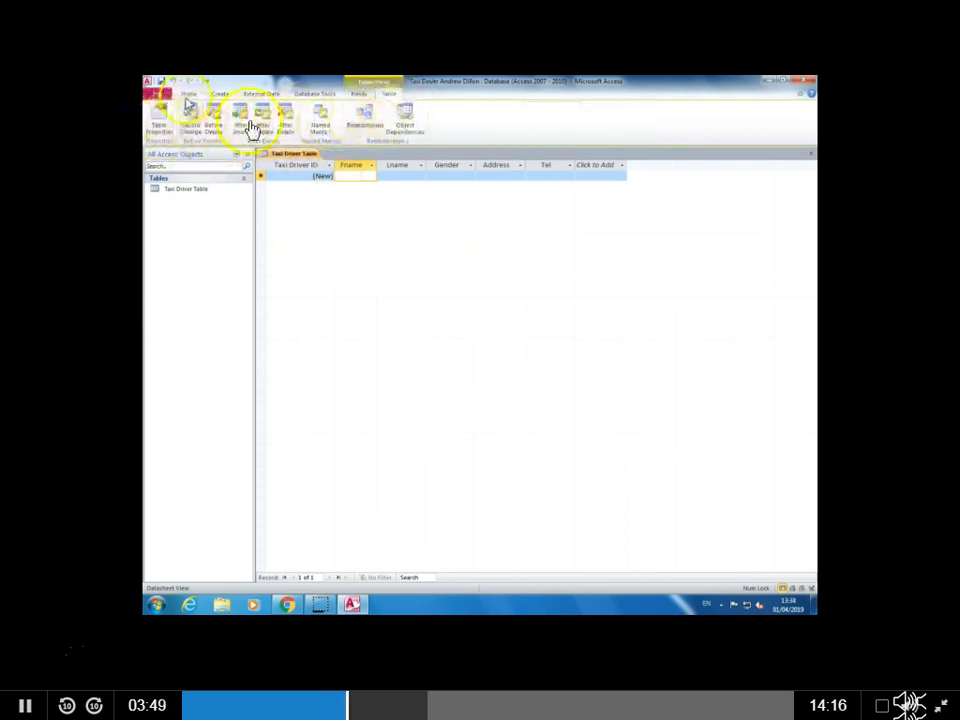
left_click(189, 93)
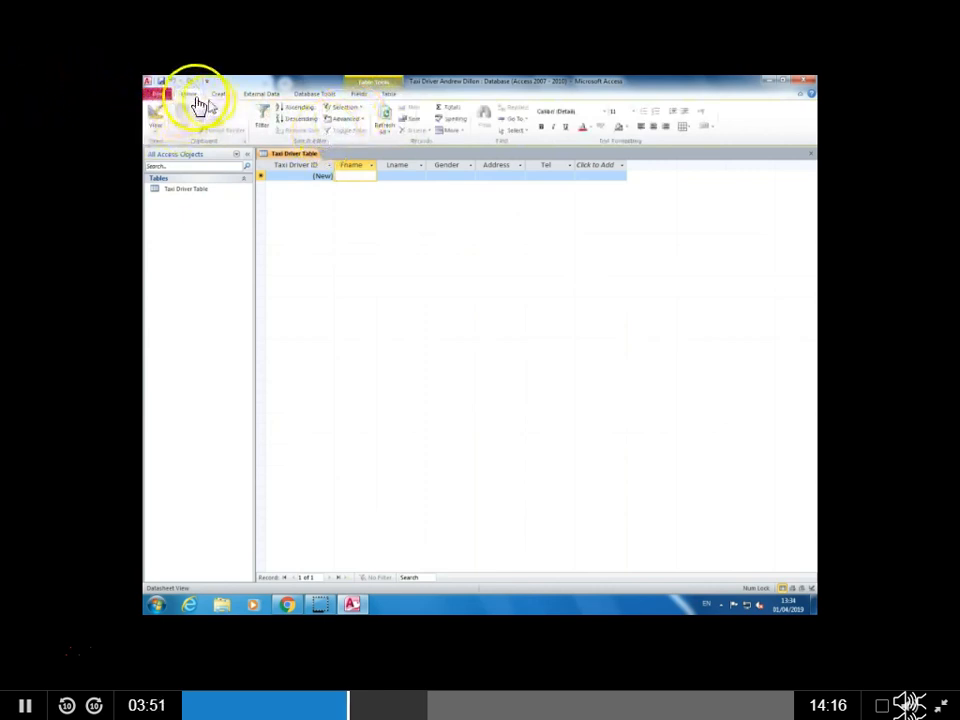
Step: Create a columnar form titled Taxi Driver Form with the Form Wizard, using all fields of the Taxi Driver Table
left_click(218, 94)
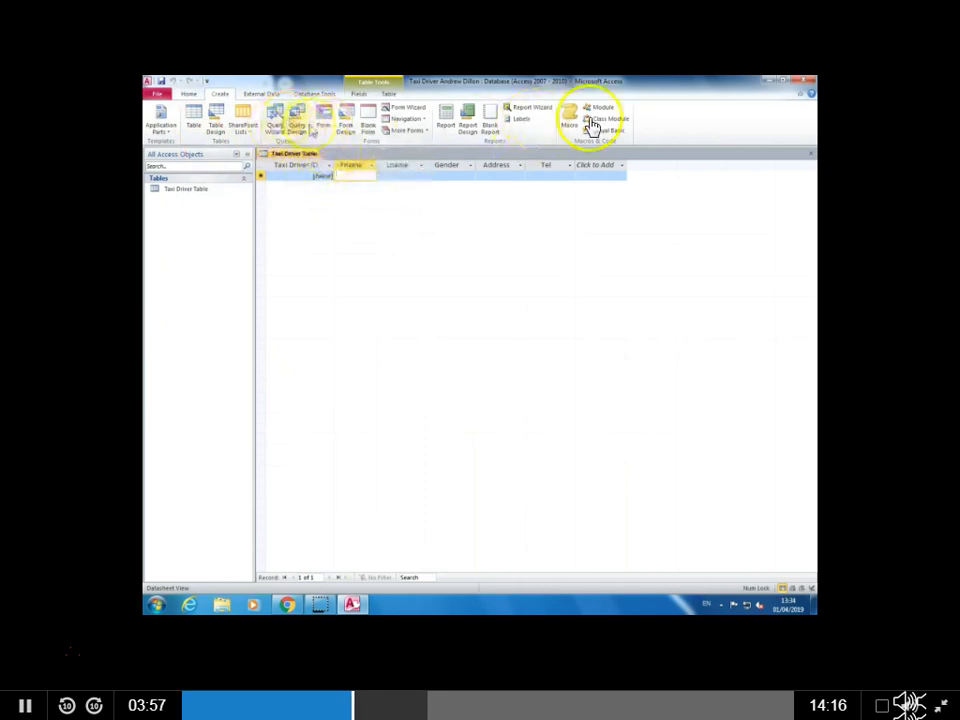
left_click(408, 113)
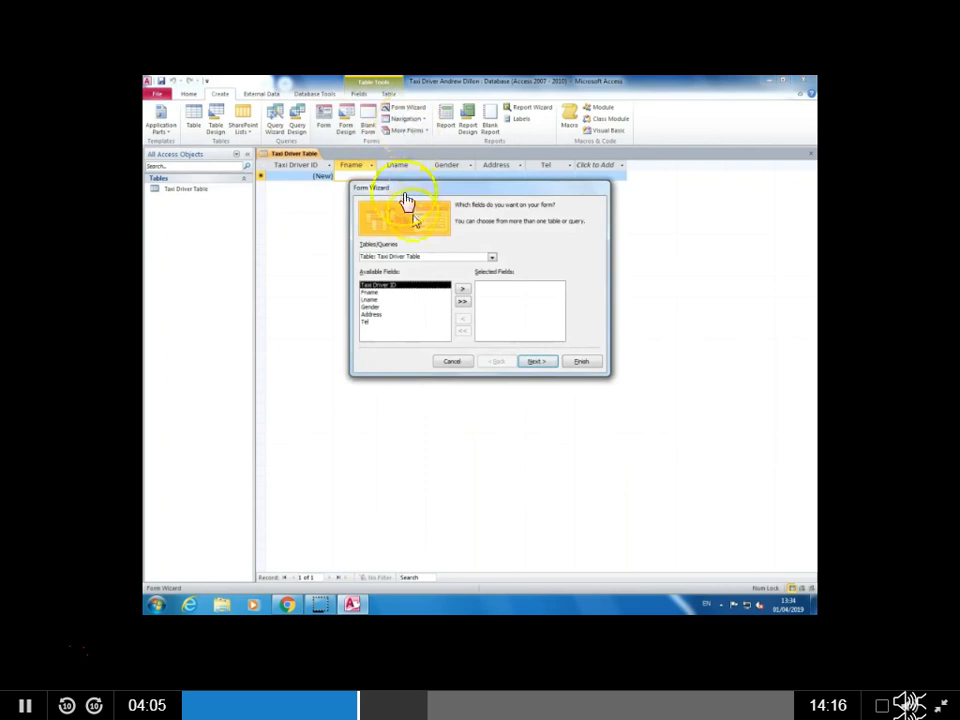
left_click(462, 301)
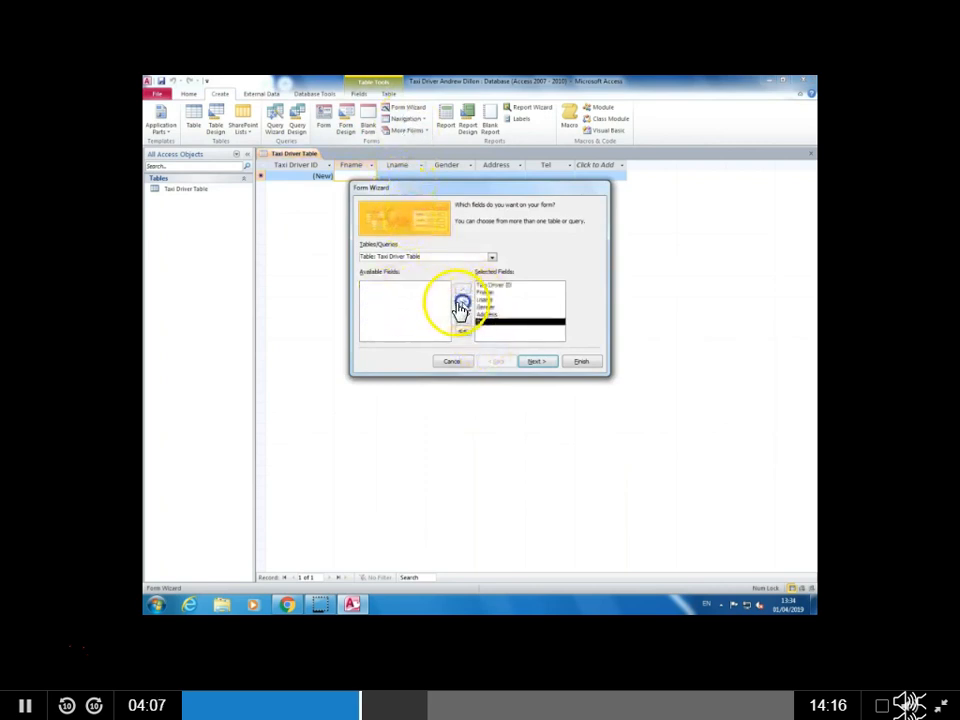
left_click(536, 361)
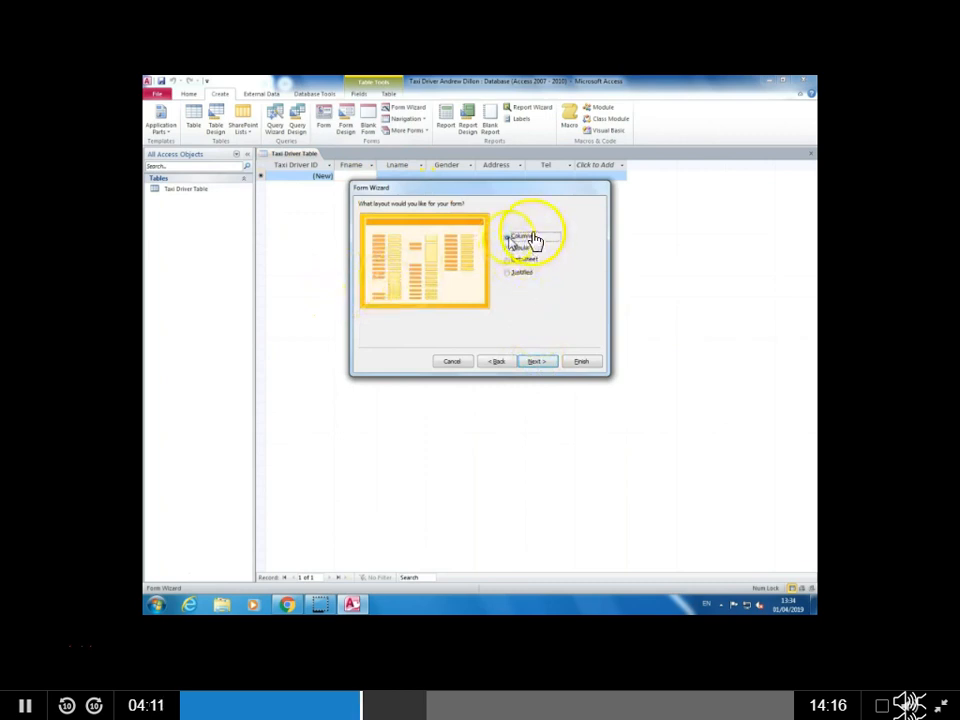
left_click(534, 361)
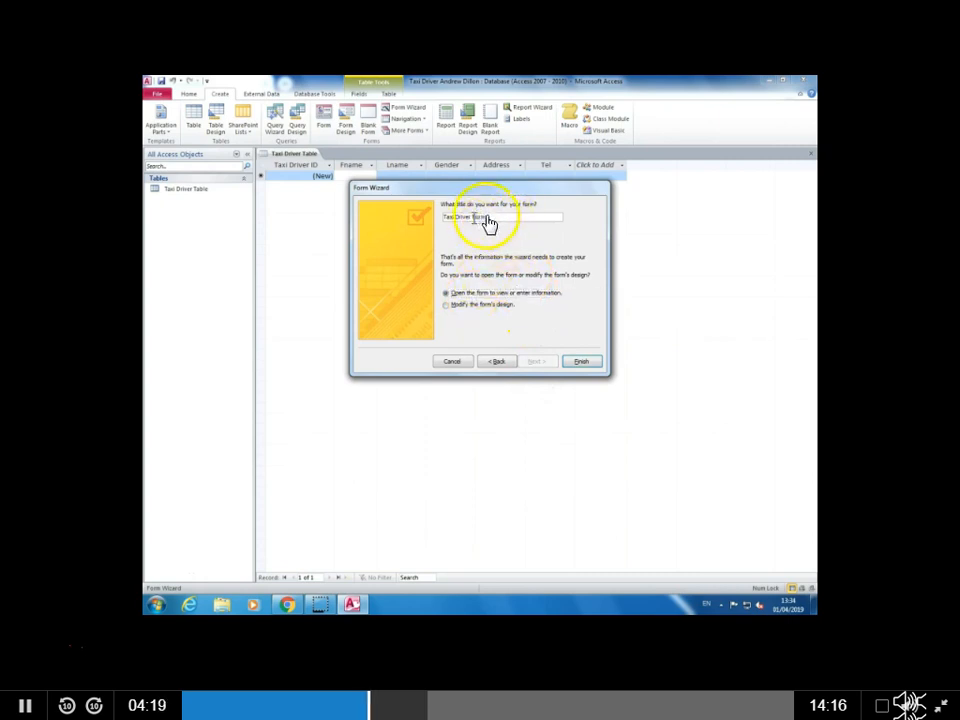
left_click(580, 363)
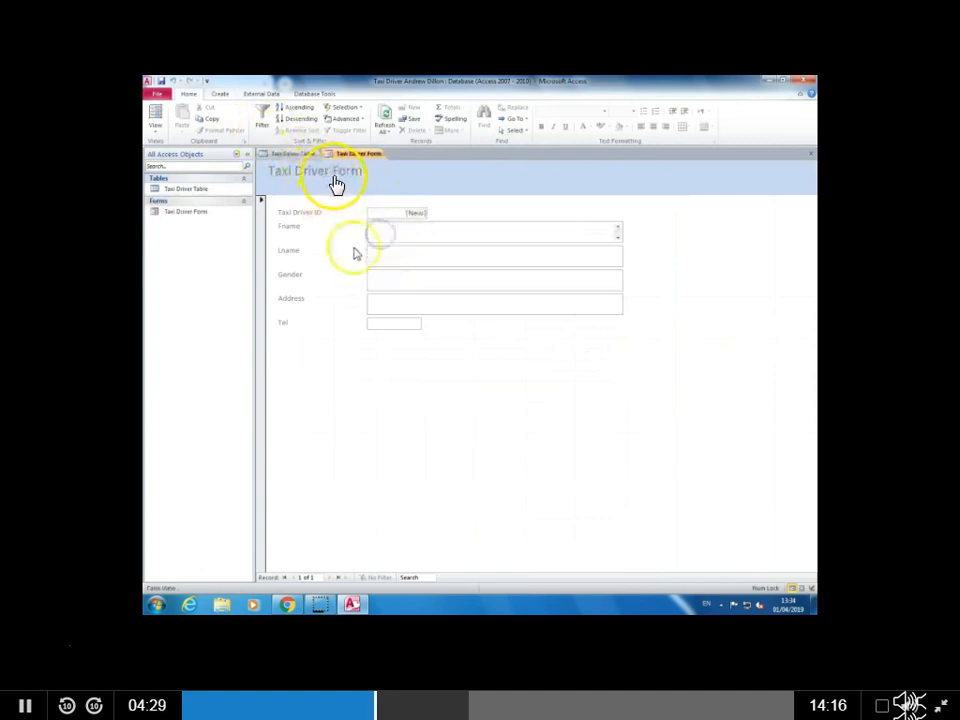
Step: In the form's Design View, move the Taxi Driver Form title towards the middle of the form header and centre its text
left_click(157, 133)
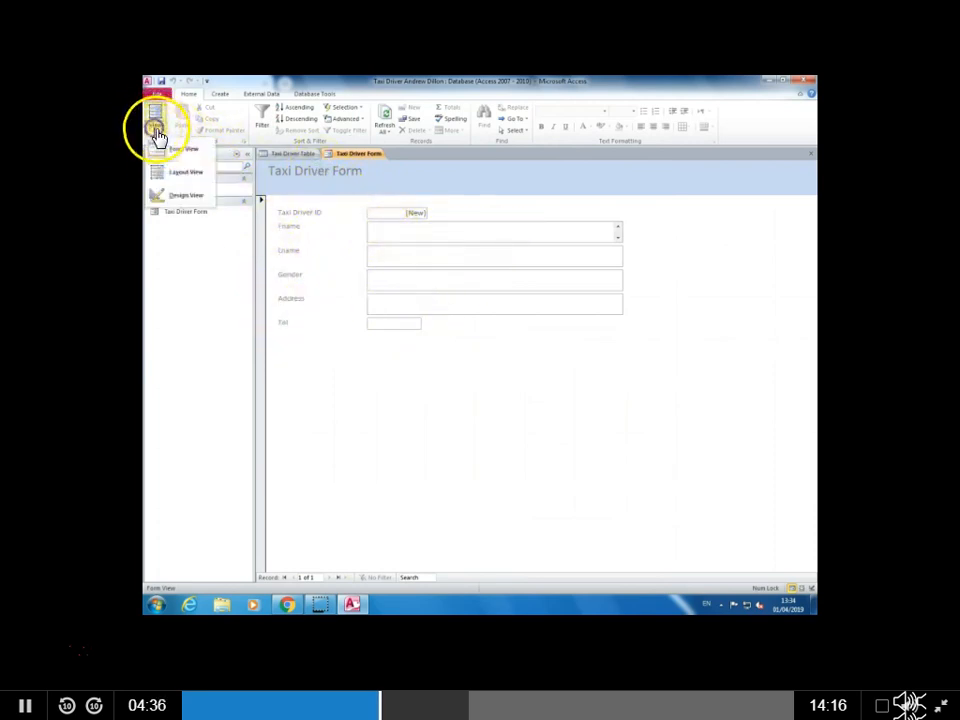
left_click(200, 195)
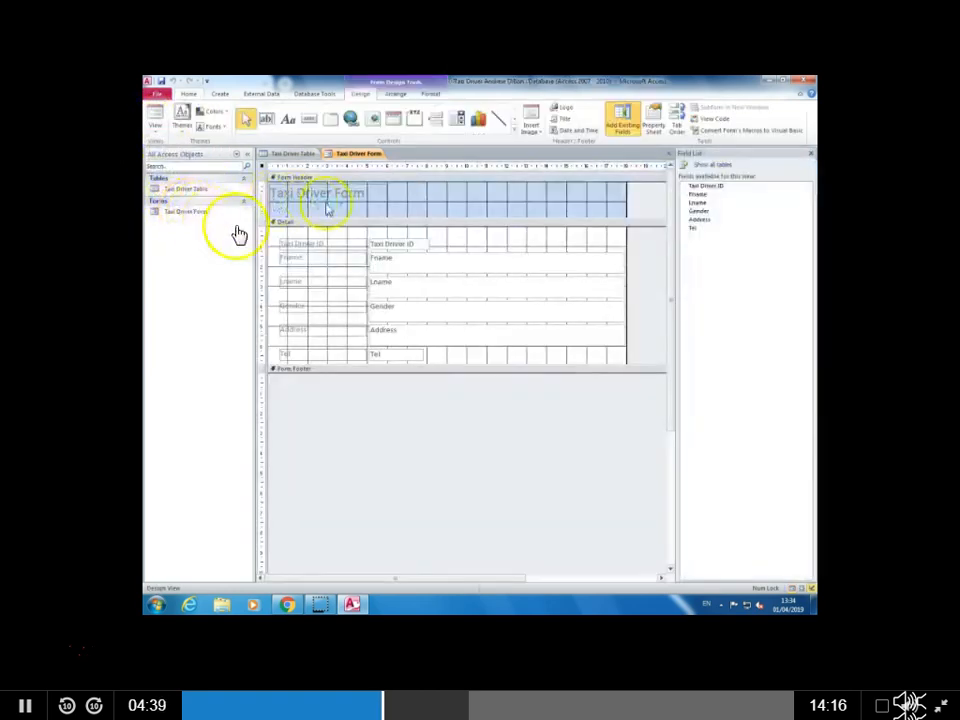
left_click(463, 259)
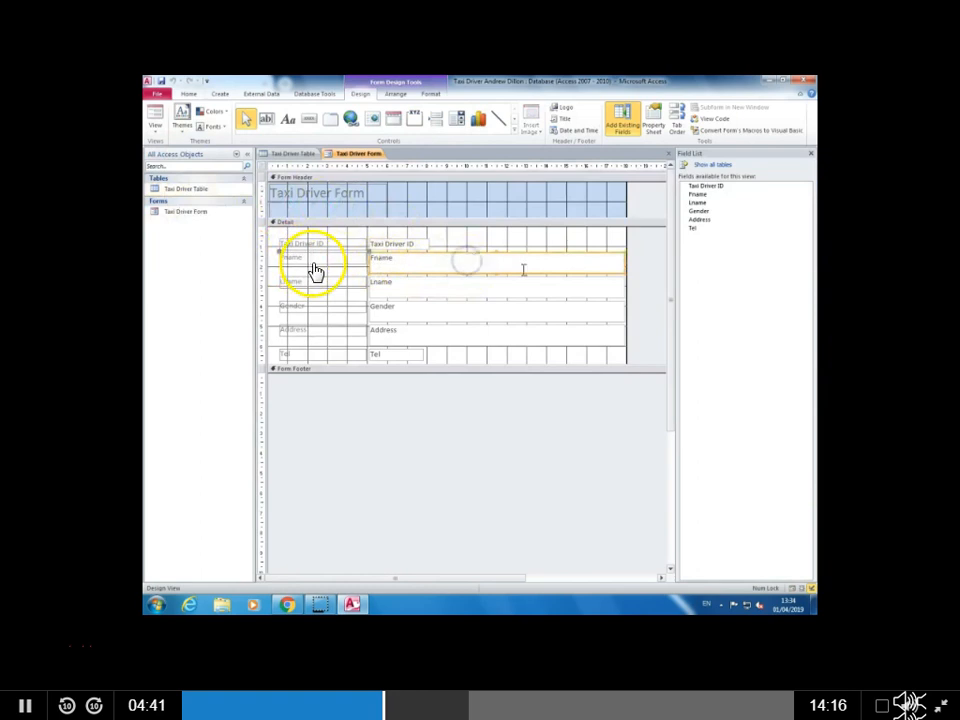
left_click(300, 195)
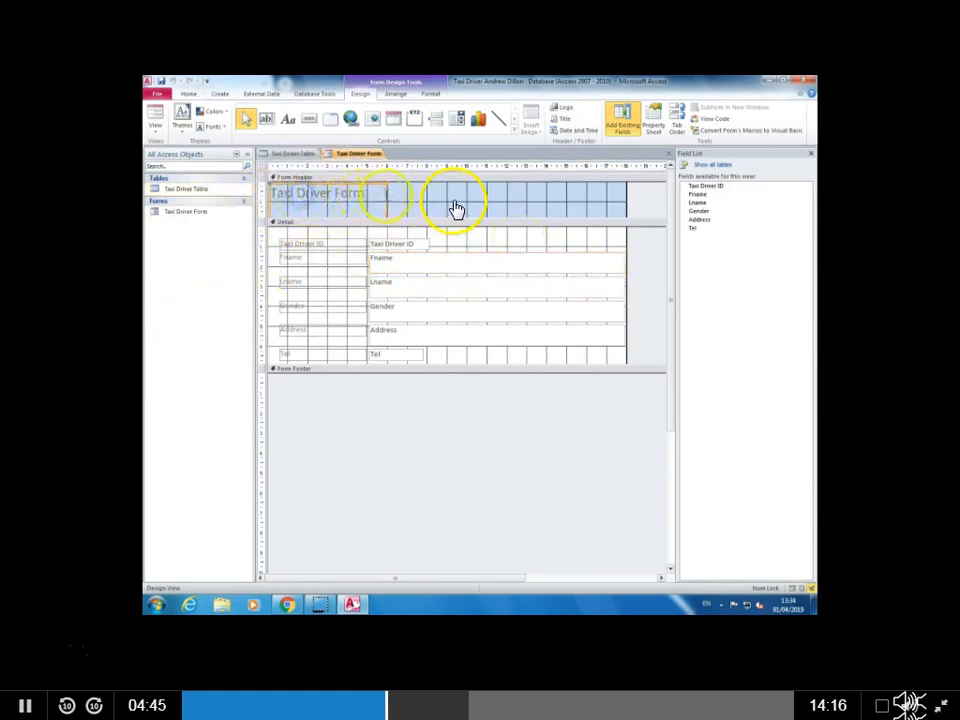
mouse_move(385, 195)
left_mouse_down()
mouse_move(630, 197)
mouse_move(398, 202)
left_mouse_up()
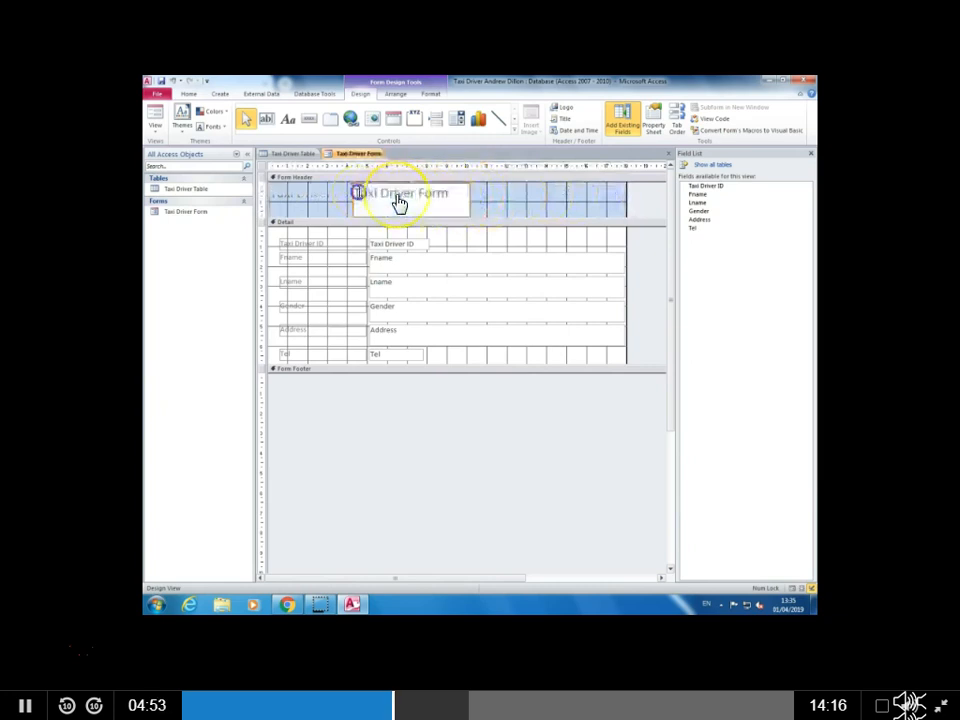
left_click(187, 94)
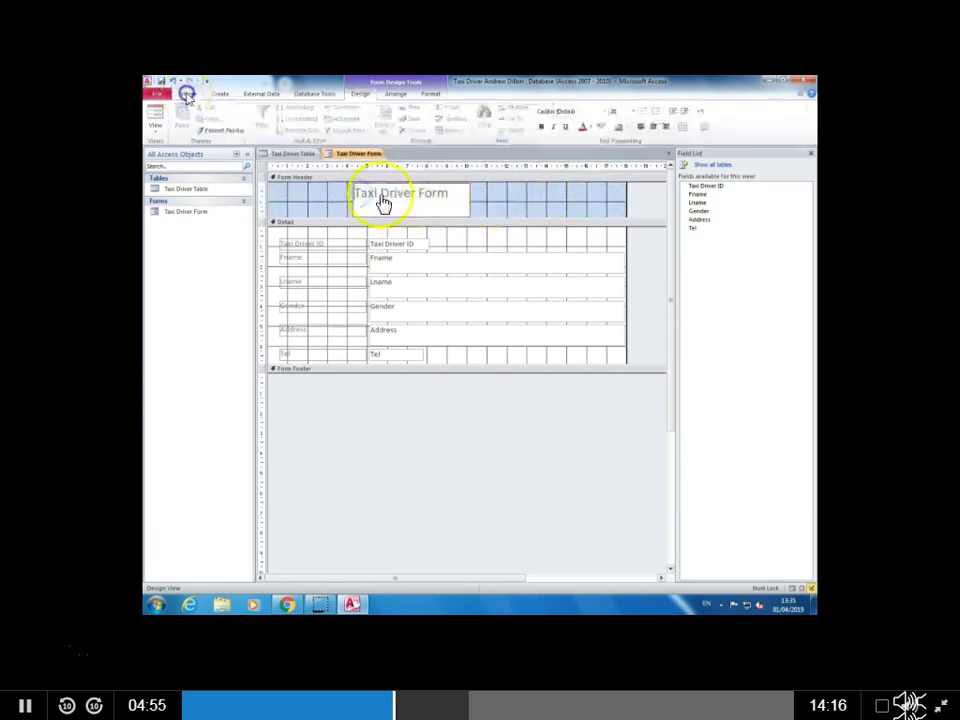
left_click(654, 128)
left_click(528, 198)
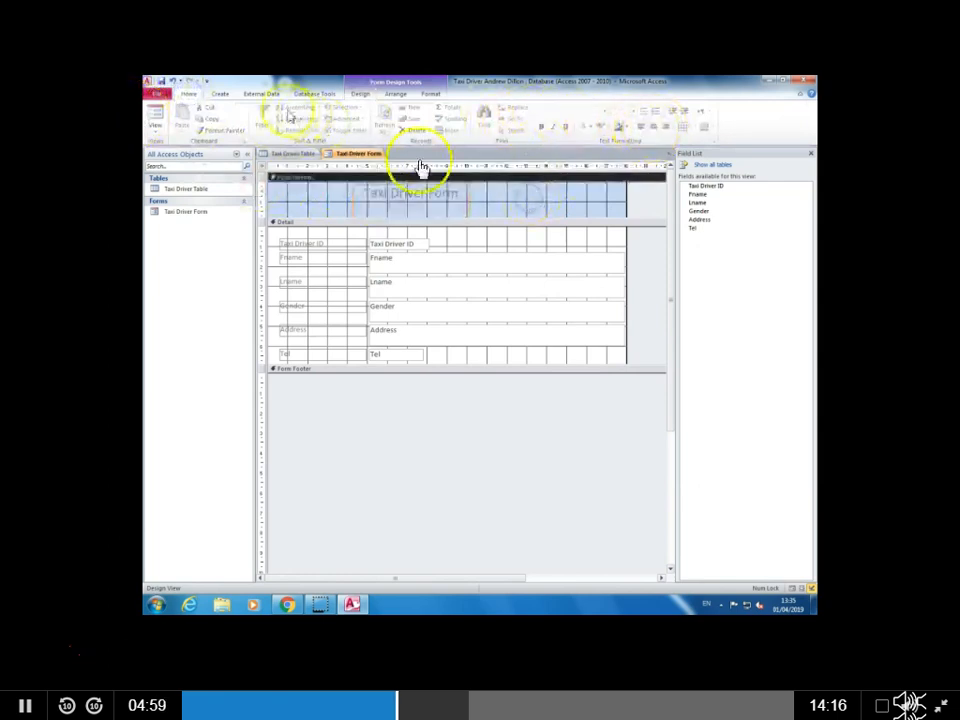
Step: Add the date and time to the form header, using the 01 April 2019 date style and the time style with seconds
left_click(220, 94)
left_click(268, 94)
left_click(314, 94)
left_click(360, 94)
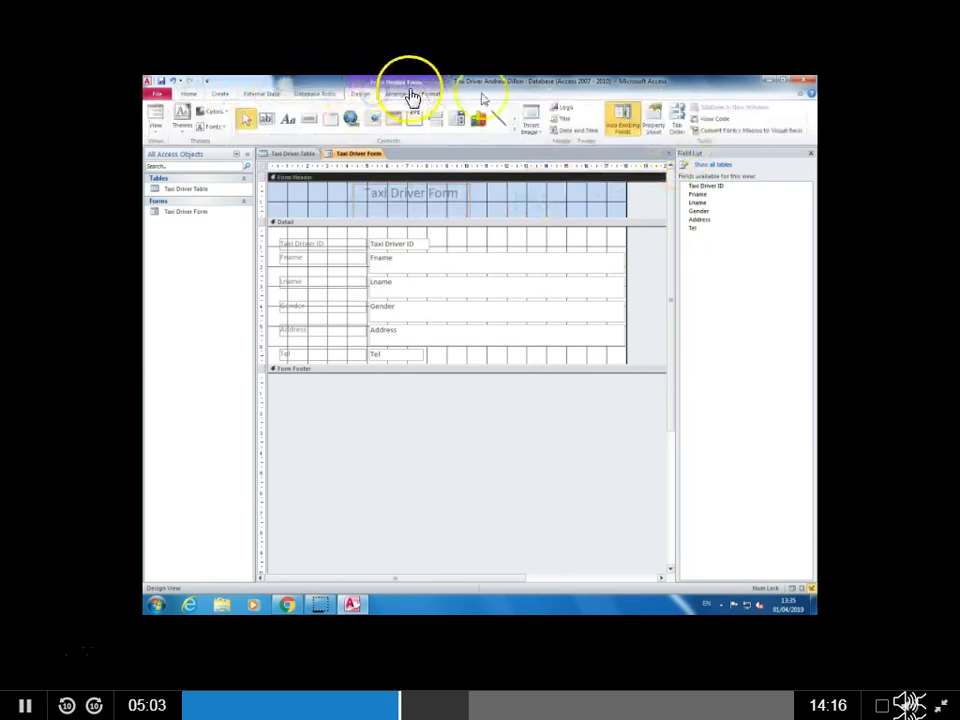
left_click(585, 132)
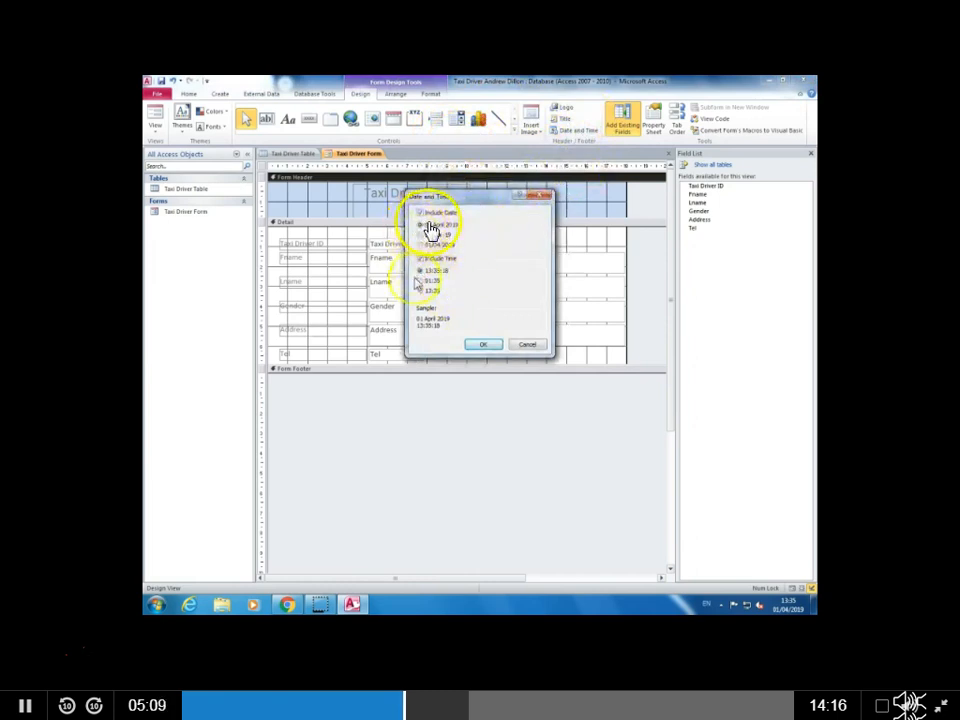
left_click(484, 345)
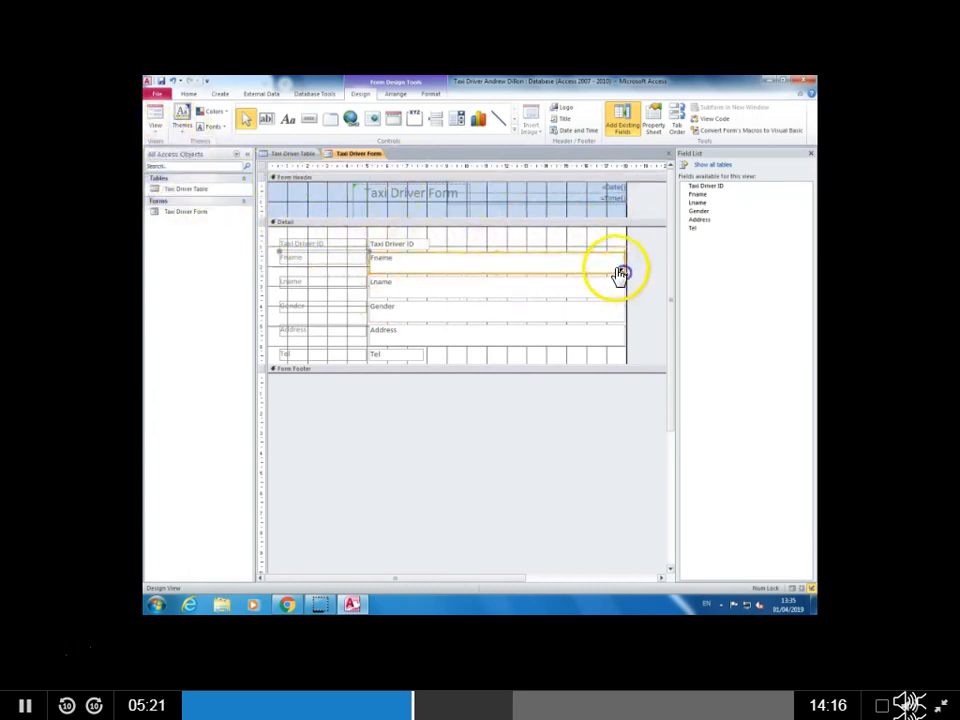
Step: Shrink the Fname, Lname and Gender text boxes to about 3 cm wide and reduce their height
left_click_drag(620, 272, 358, 268)
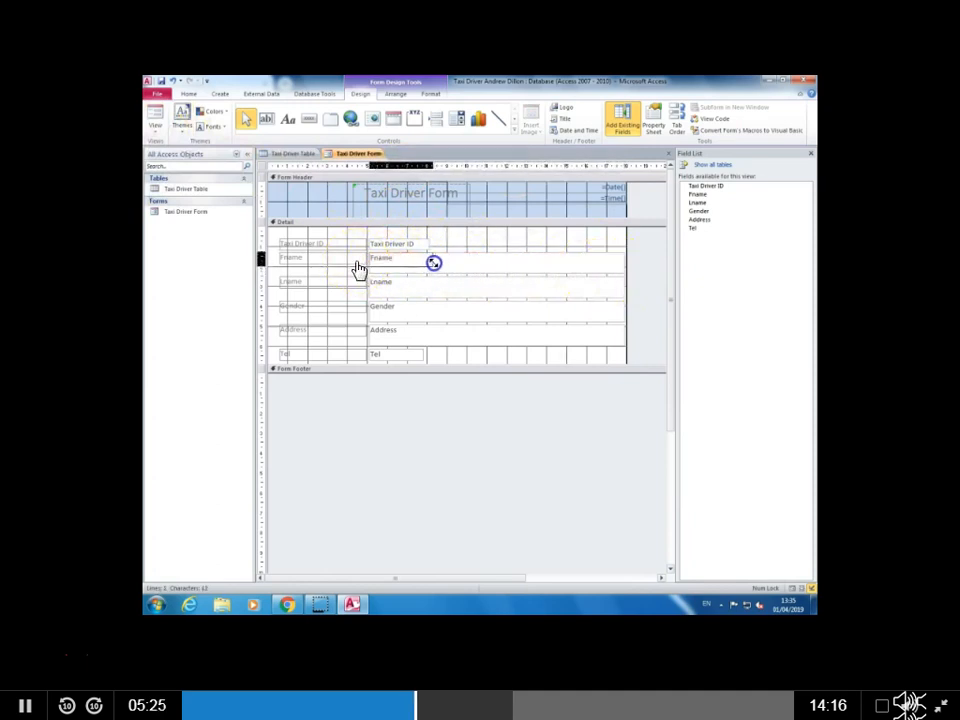
left_click(392, 286)
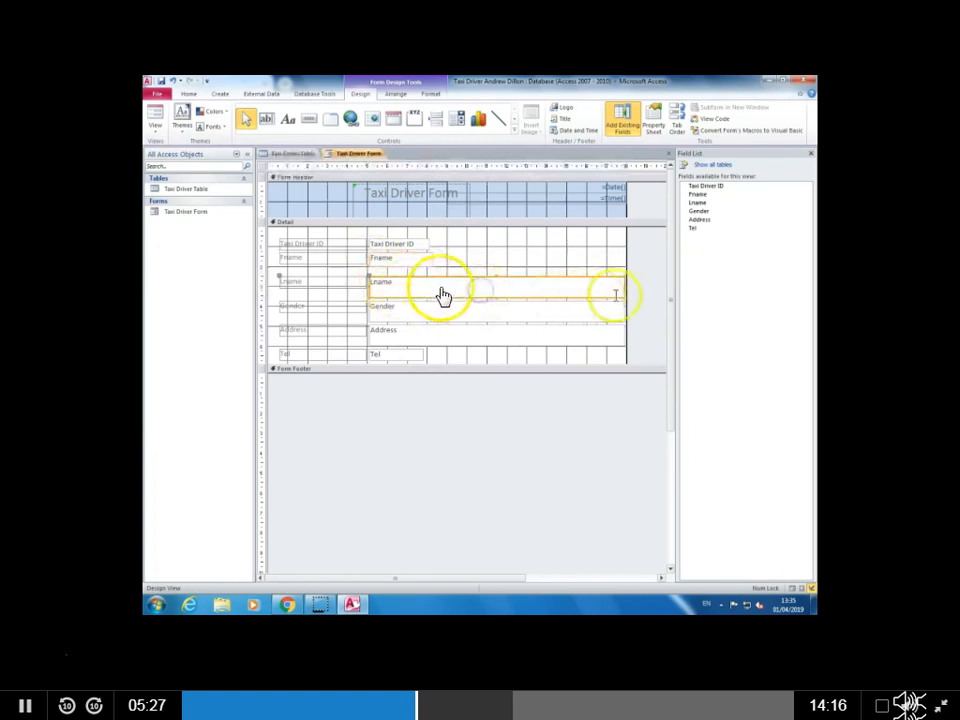
left_click_drag(622, 295, 434, 288)
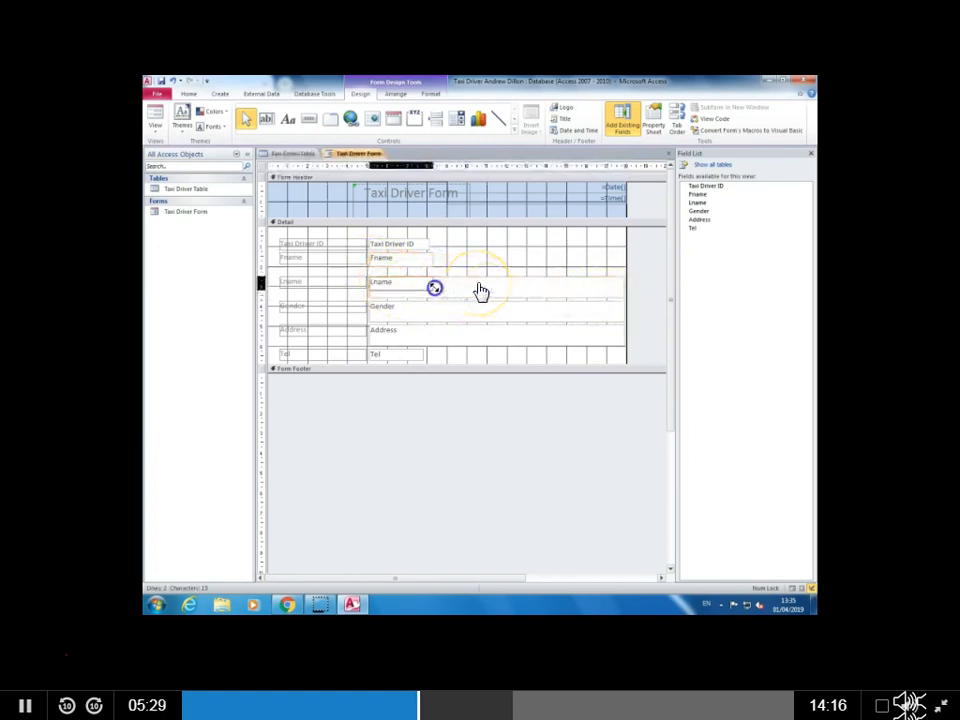
left_click(387, 289)
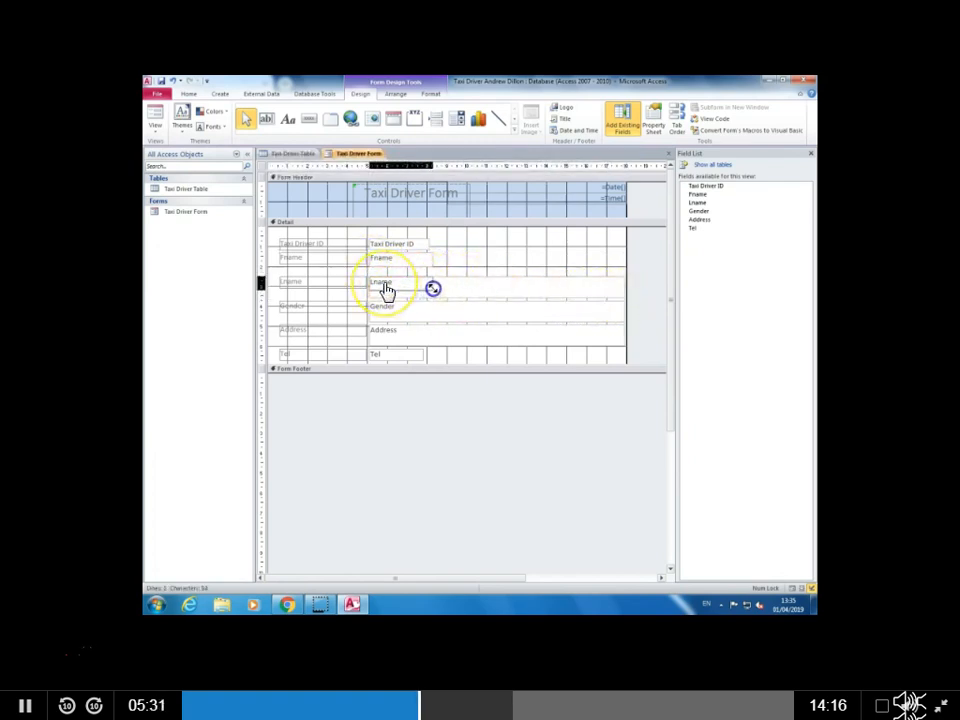
left_click(428, 307)
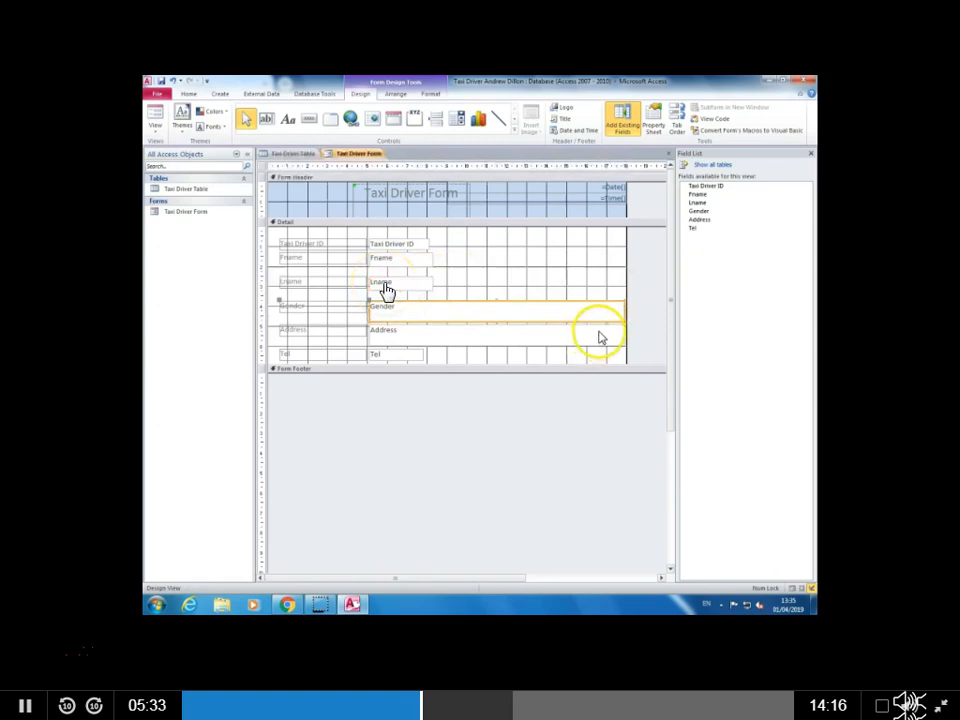
left_click_drag(624, 322, 434, 318)
Step: Shrink the Address text box to about 5 cm wide with less height, and widen the Tel text box to about 4 cm
left_click(421, 331)
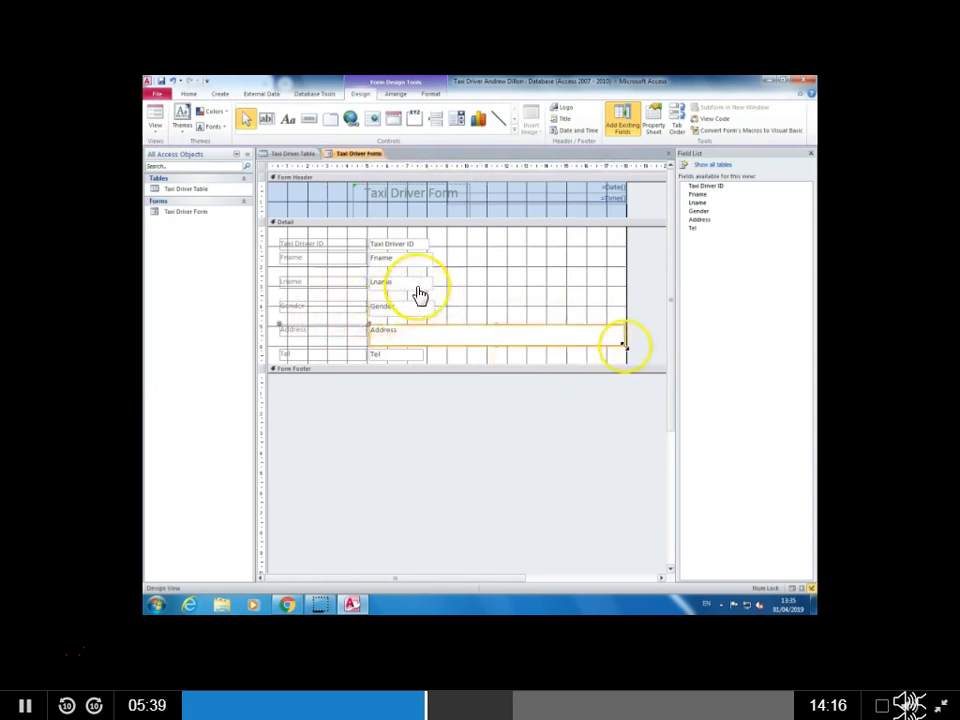
left_click_drag(624, 345, 541, 346)
mouse_move(471, 346)
left_mouse_down()
mouse_move(445, 343)
mouse_move(469, 338)
left_mouse_up()
left_click(402, 352)
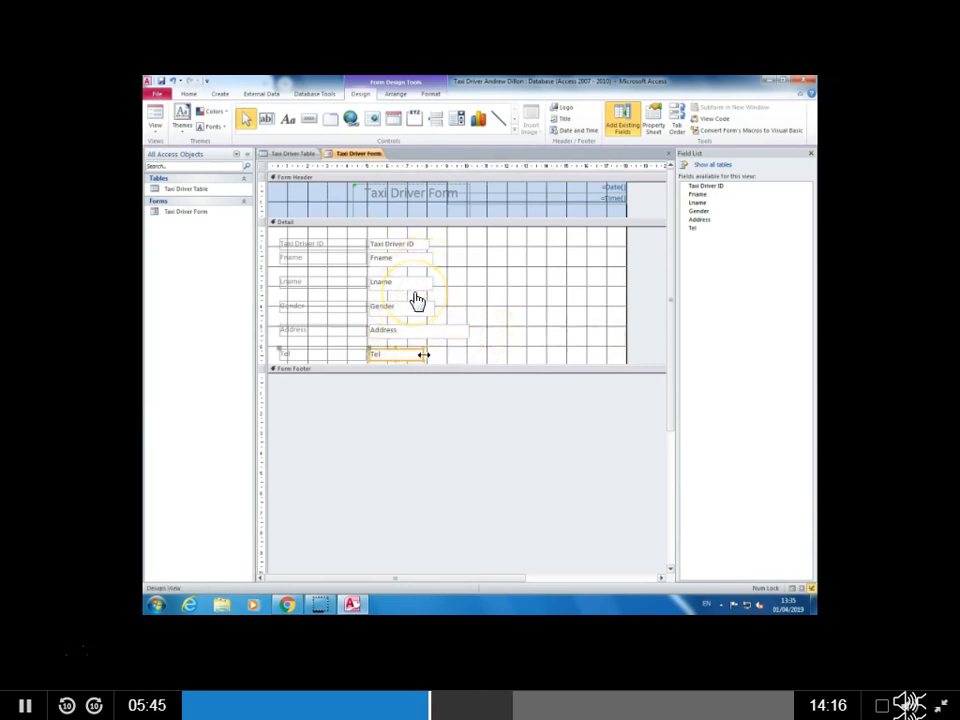
left_click_drag(449, 355, 448, 355)
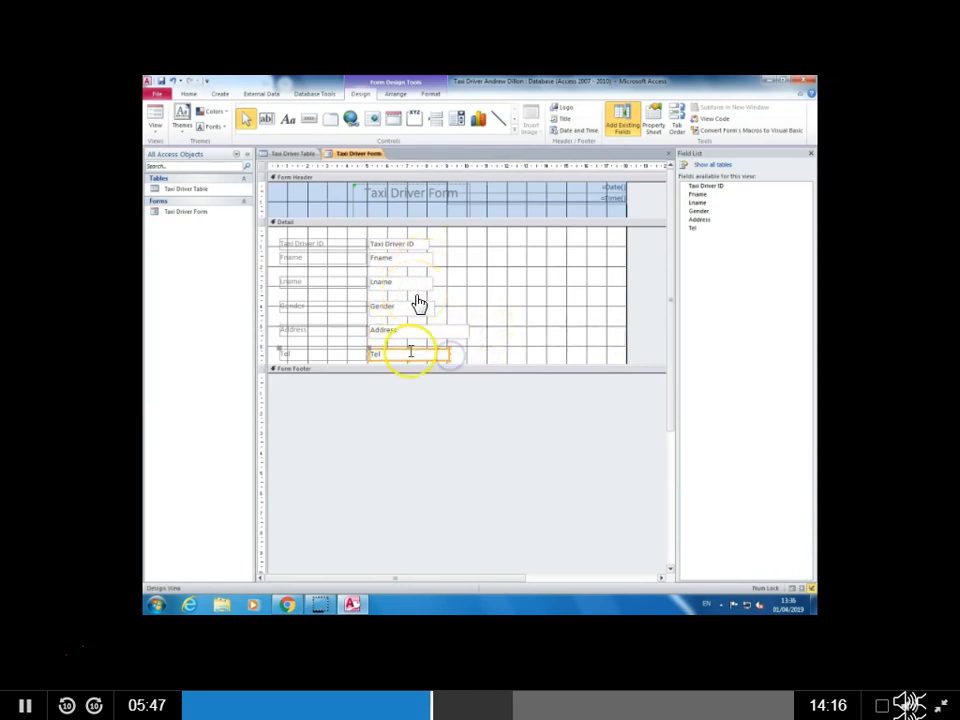